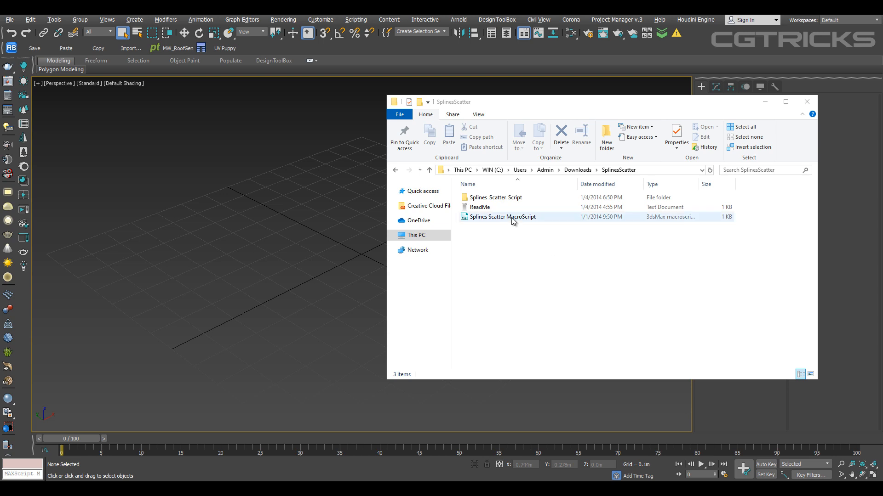
Run the Splines Scatter MacroScript file from the SplinesScatter folder in 3ds Max to install the script.
click(507, 220)
drag(499, 218, 264, 278)
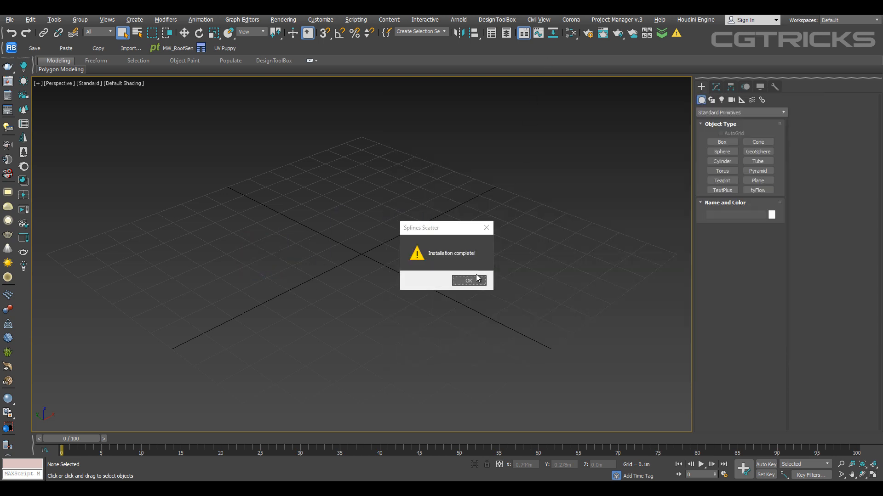
click(474, 281)
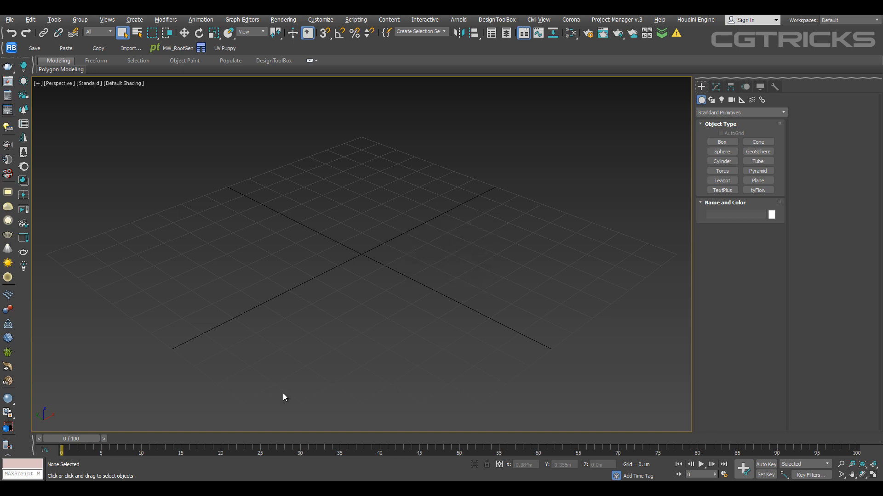
Check the contents of the Splines_Scatter_Script folder in File Explorer, copy that folder and return to 3ds Max.
click(81, 456)
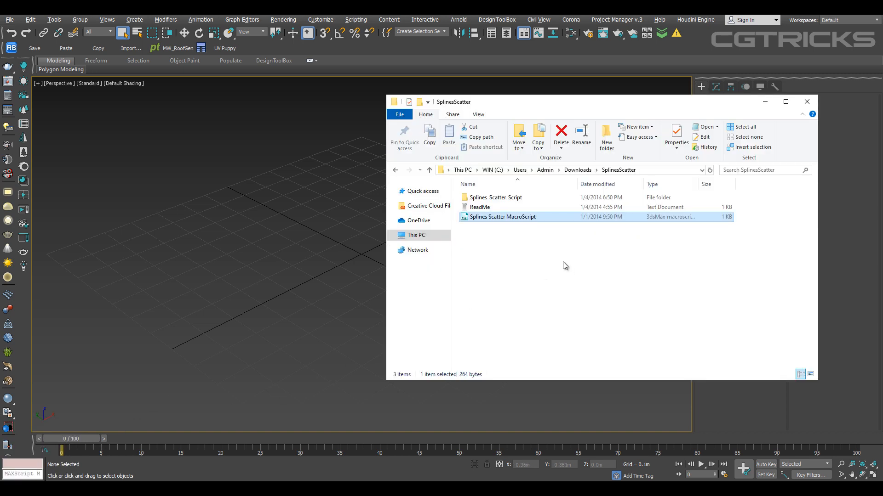
double_click(511, 197)
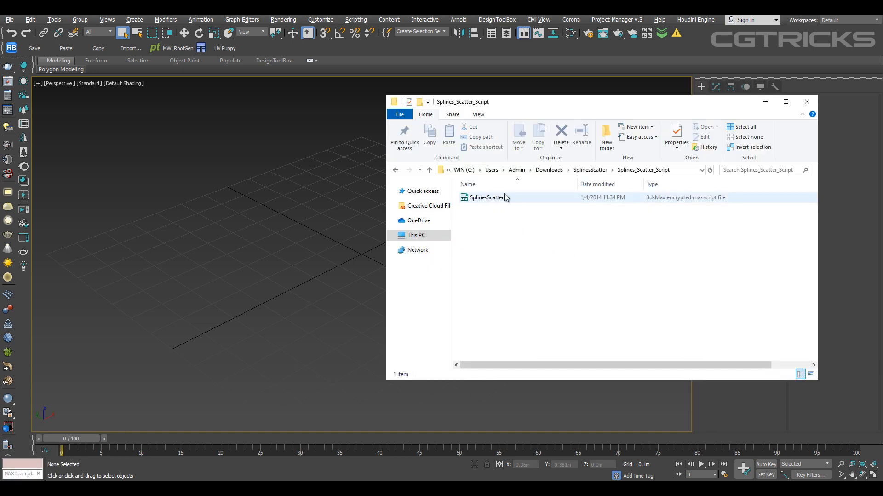
key(alt+Left)
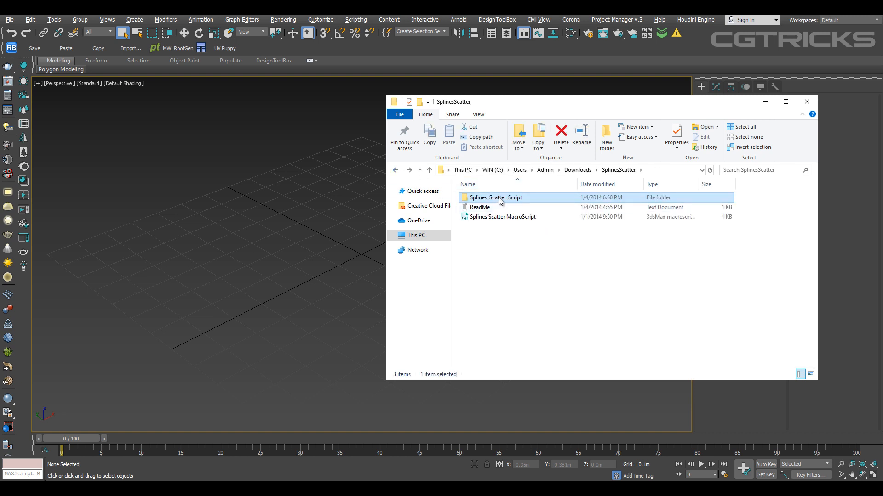
right_click(500, 198)
click(533, 427)
click(465, 9)
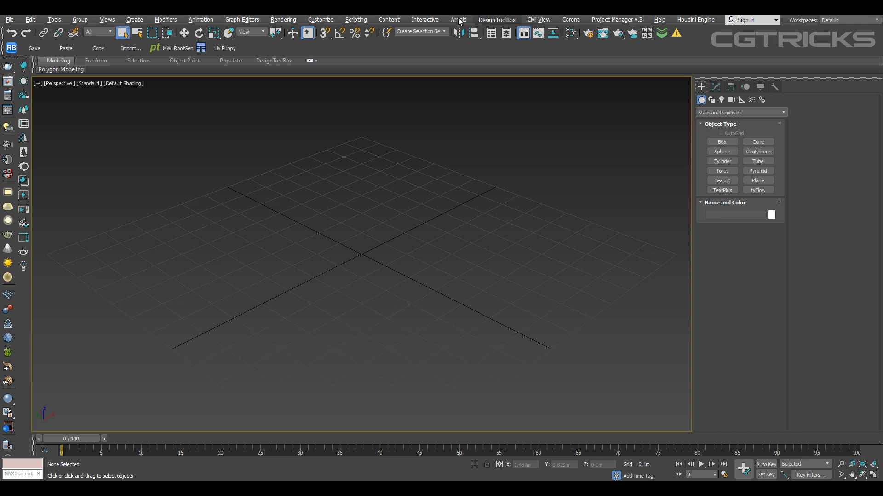
Paste the copied folder into the 3ds Max scripts directory through the Run Script file browser, without running a script.
click(356, 20)
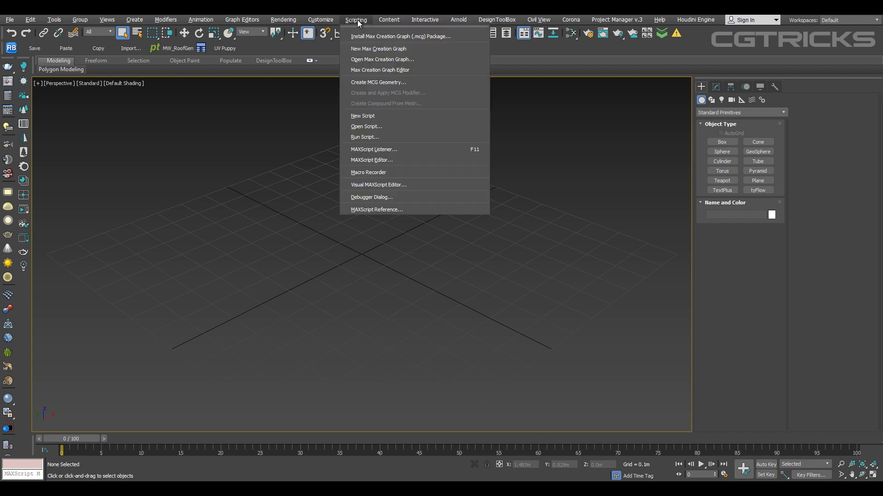
click(363, 137)
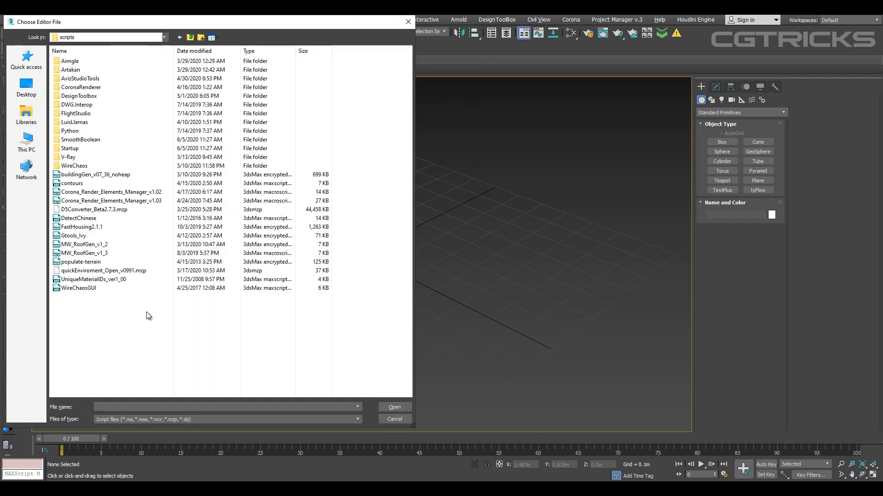
right_click(126, 319)
click(156, 373)
click(94, 198)
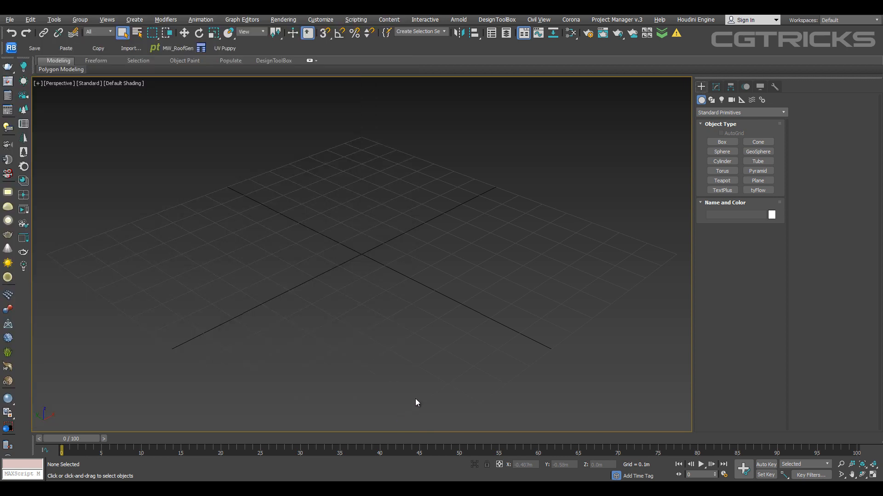
click(394, 418)
Add the Splines Scatter 1.0 action from the KM-3D.COM Tools category to the toolbar beside UV Puppy.
click(320, 20)
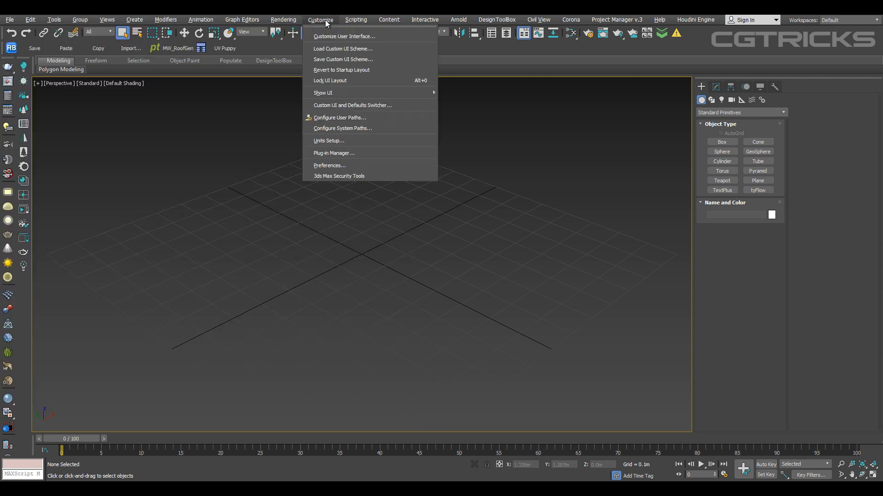
click(324, 34)
click(233, 150)
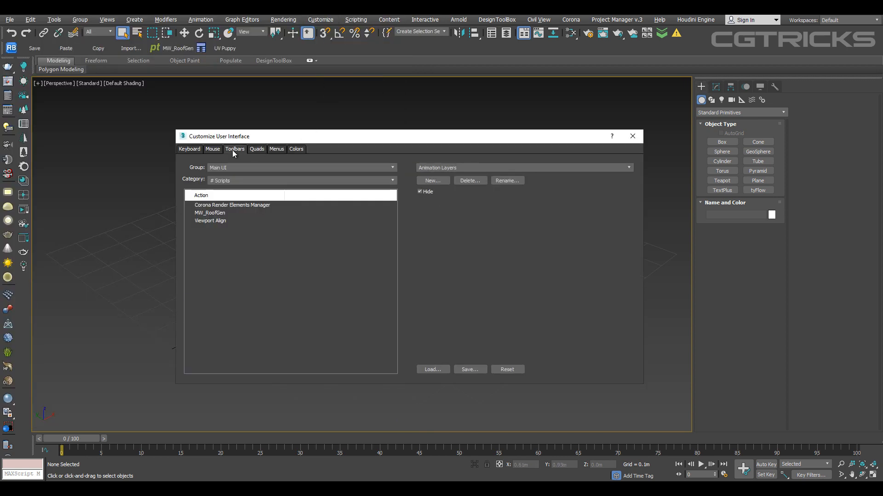
click(234, 181)
scroll(258, 283, down, 7)
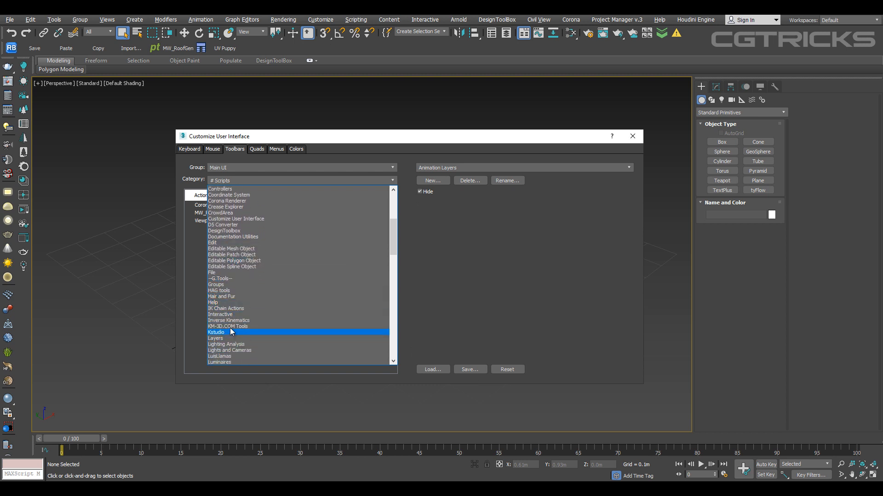
click(231, 326)
click(220, 222)
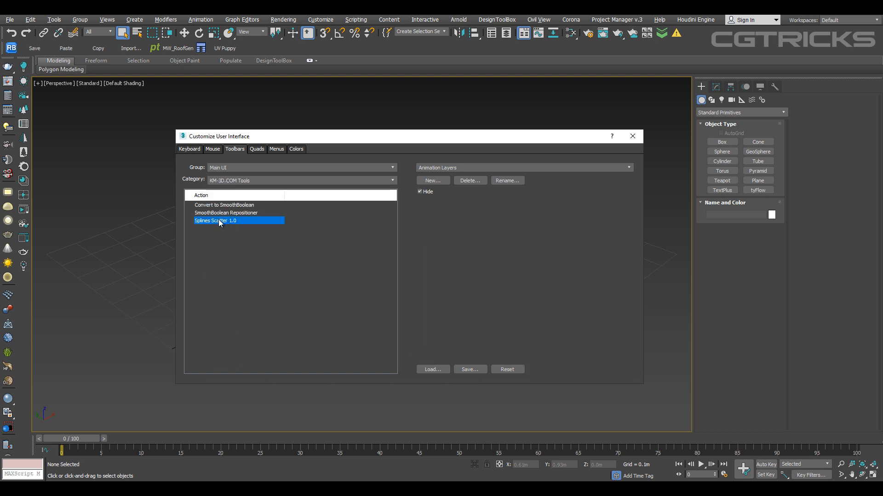
drag(215, 221, 255, 49)
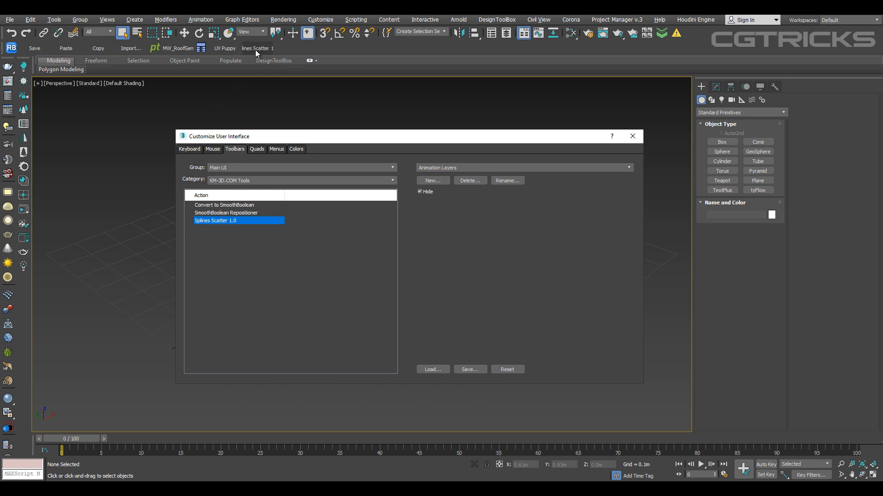
click(639, 140)
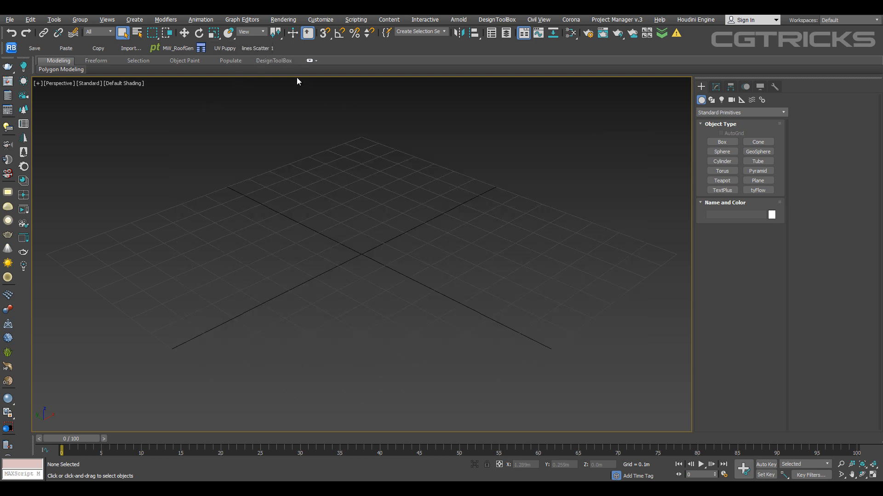
Relabel the new toolbar button as SplinesScatter, open the tool and place its window clear of the working area.
right_click(258, 48)
click(285, 55)
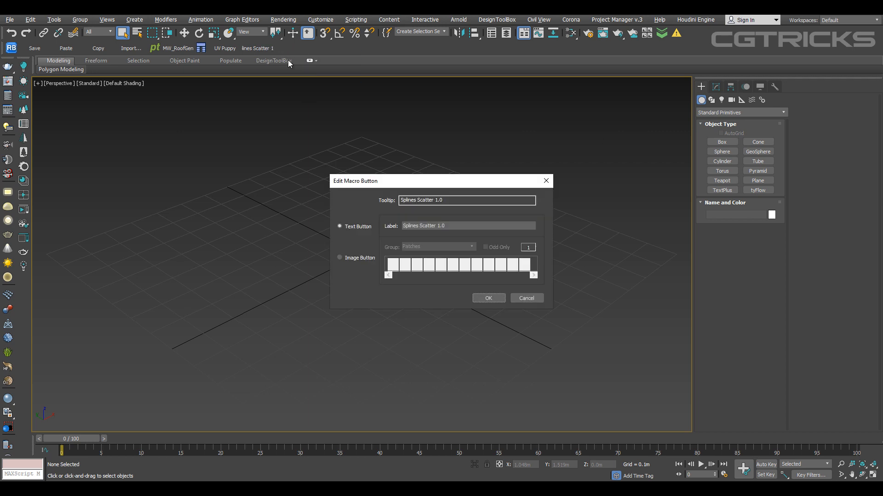
click(420, 226)
click(489, 299)
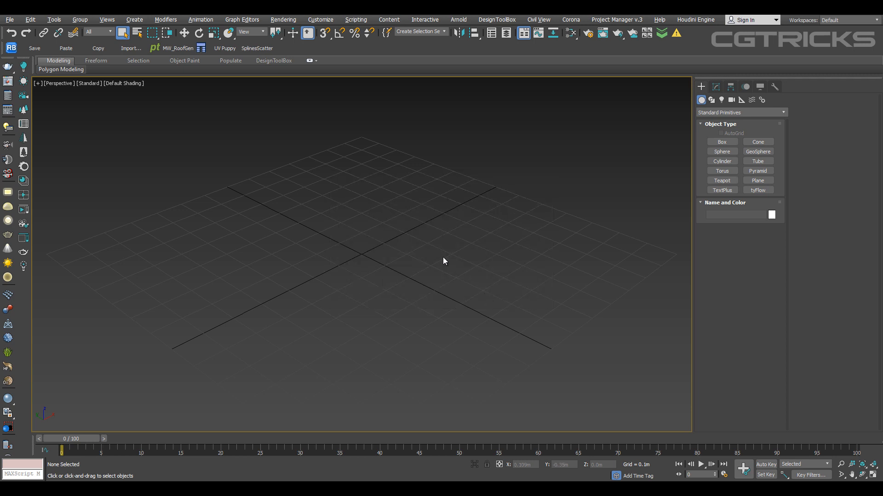
click(258, 48)
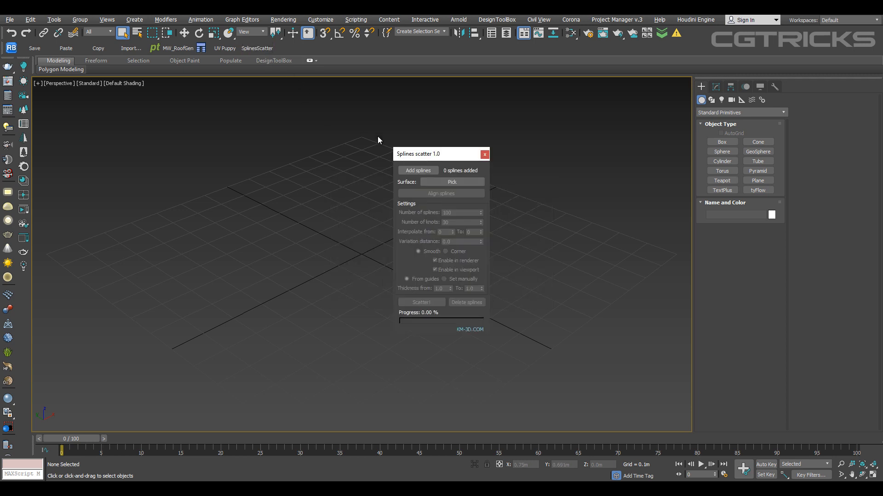
drag(416, 160, 136, 156)
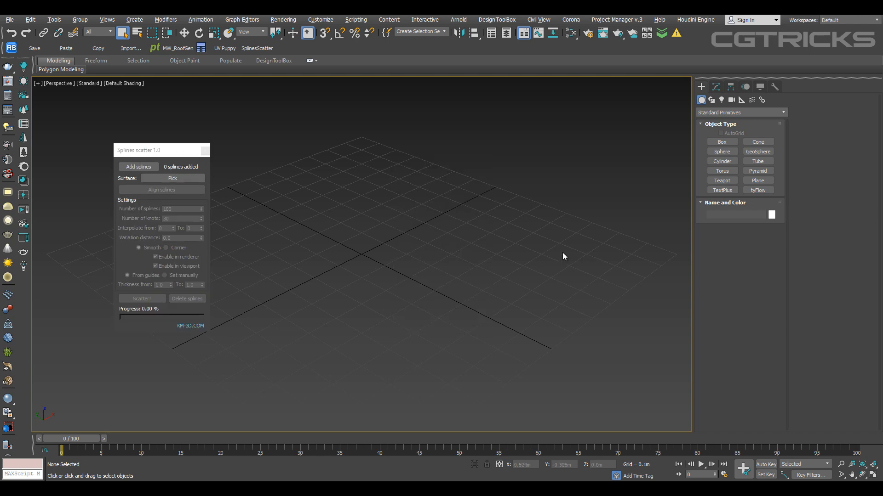
Create a plane about 1.4 m by 1.396 m around the origin, hide the grid and display edged faces.
scroll(519, 244, down, 4)
click(758, 180)
drag(446, 181, 476, 317)
scroll(478, 271, up, 4)
right_click(488, 260)
middle_drag(488, 260, 457, 286)
key(g)
key(F4)
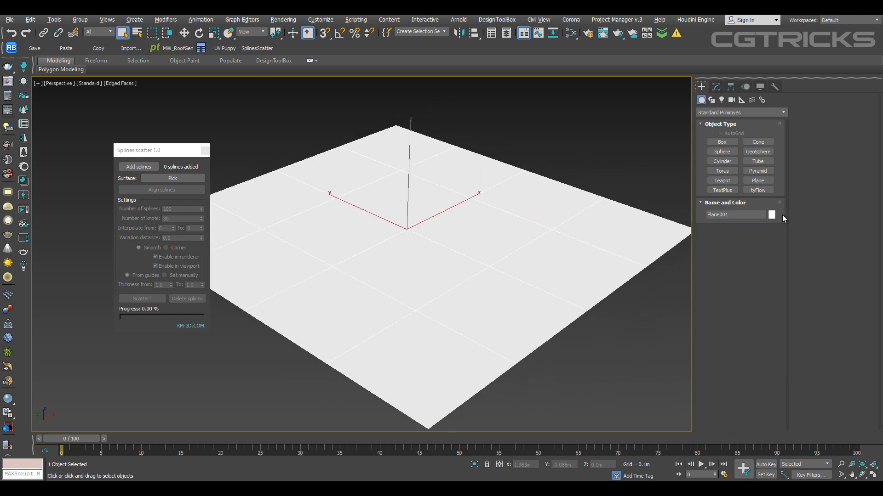
Change the plane's object color to the light grey custom color.
click(771, 215)
click(657, 184)
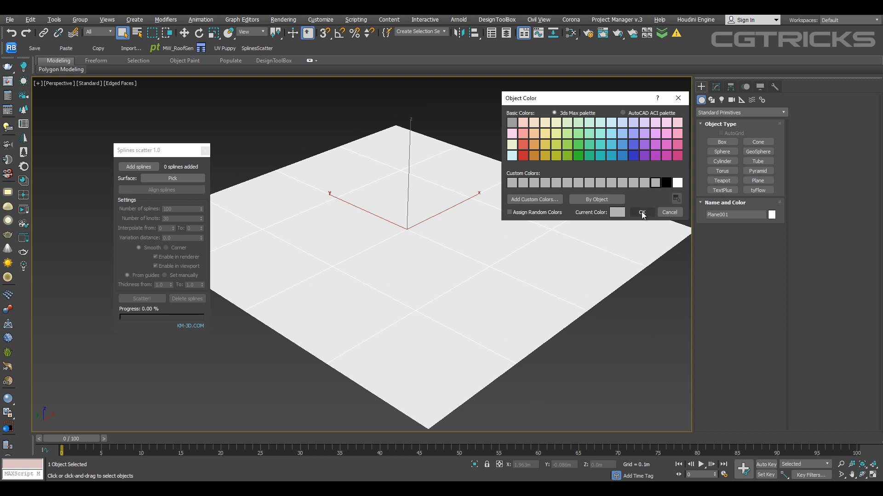
click(642, 211)
Set the plane's length and width segments to 10 each.
alt+middle_drag(636, 313, 686, 176)
key(w)
click(715, 88)
click(750, 307)
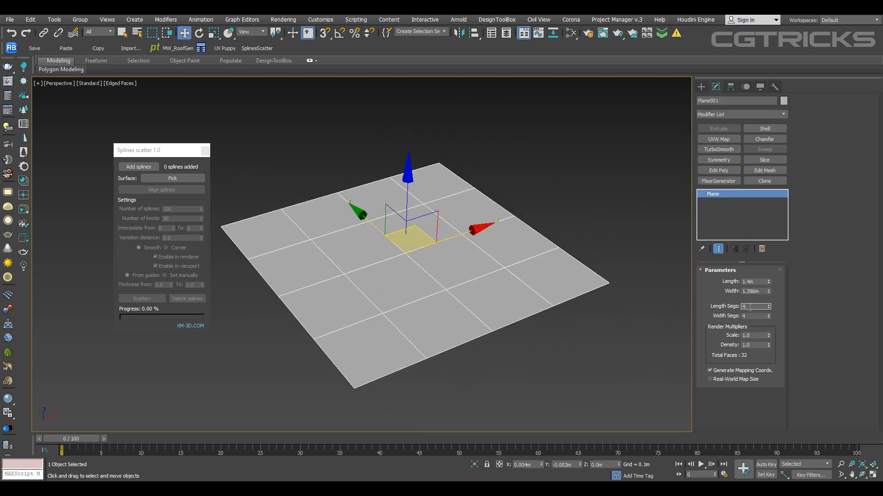
text(10)
key(Return)
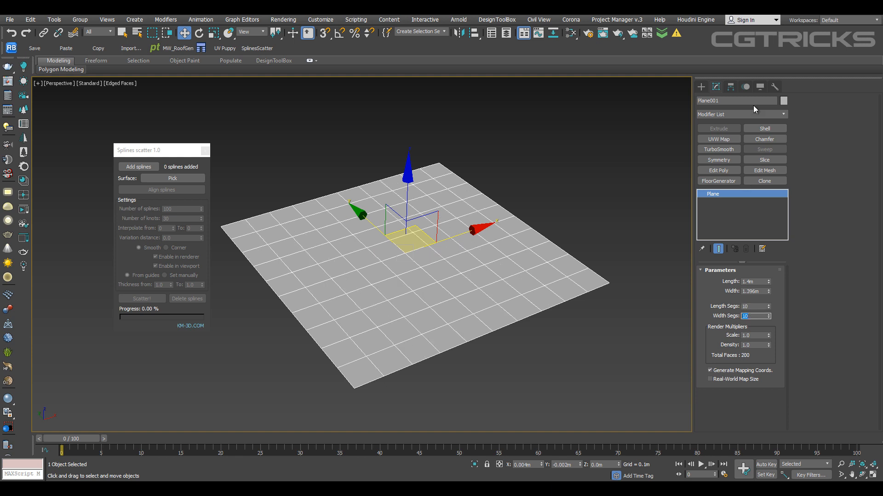
Add a Noise modifier to the plane with Fractal enabled and a Z strength of 0.3 m.
click(736, 115)
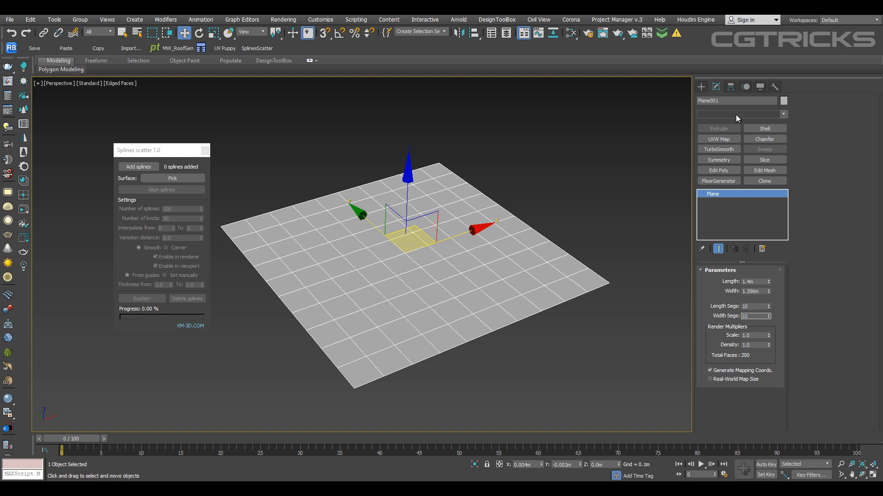
key(n)
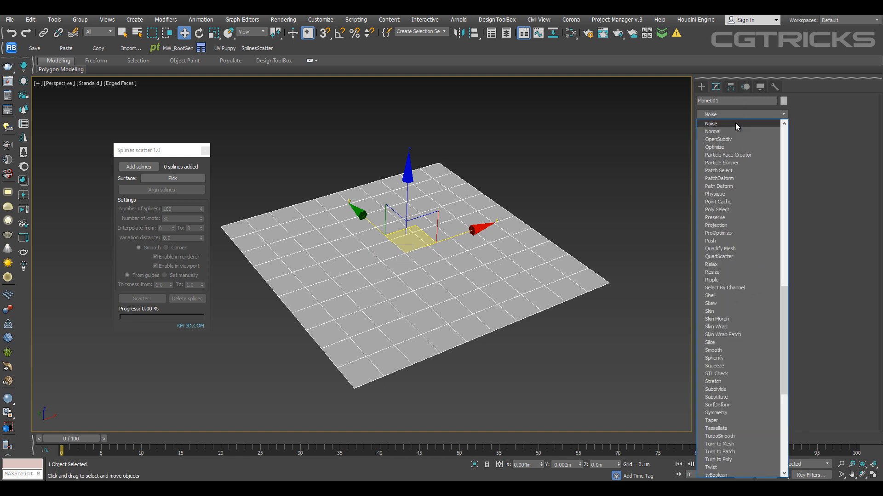
click(735, 123)
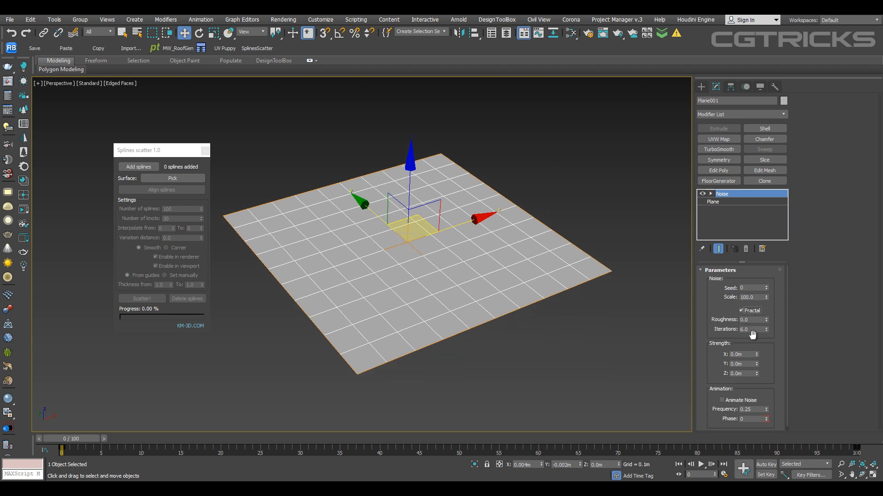
drag(757, 373, 643, 348)
mouse_move(520, 299)
alt+middle_down()
mouse_move(489, 265)
mouse_move(528, 281)
mouse_move(485, 309)
mouse_move(536, 303)
alt+middle_up()
scroll(498, 273, up, 2)
scroll(507, 292, down, 2)
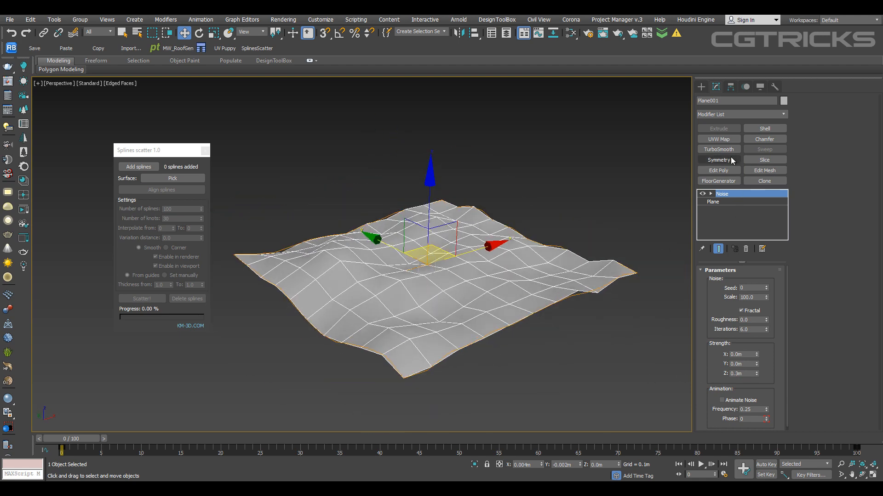
Add a TurboSmooth modifier to the uneven plane and deselect it.
click(719, 149)
alt+middle_drag(555, 244, 504, 251)
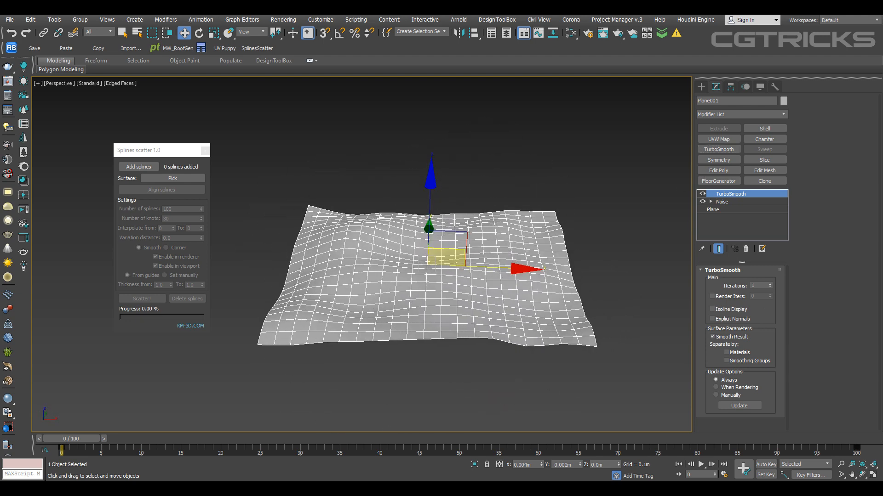
click(470, 191)
click(453, 288)
Draw a three-point line in the Front view, running from the upper right down to the terrain surface.
key(f)
click(463, 306)
middle_drag(416, 274, 496, 296)
scroll(496, 296, up, 2)
middle_drag(497, 249, 505, 278)
click(700, 87)
click(711, 99)
click(722, 149)
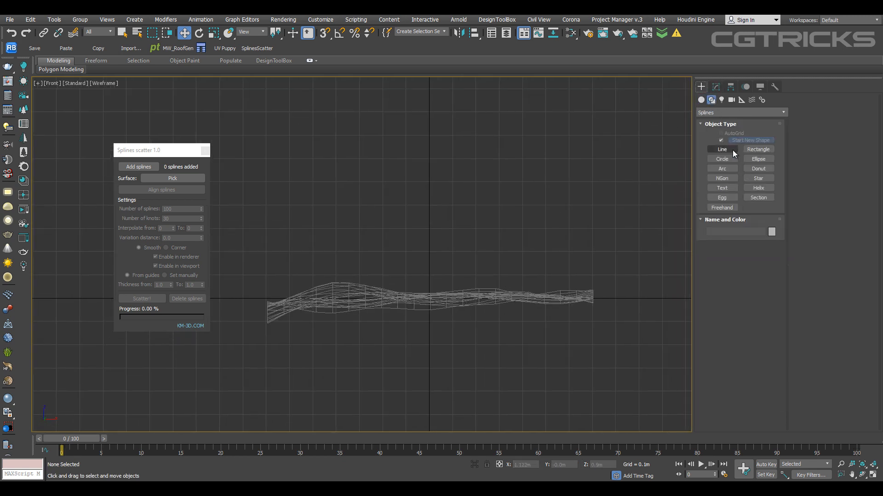
middle_drag(589, 142, 536, 178)
click(539, 177)
click(489, 230)
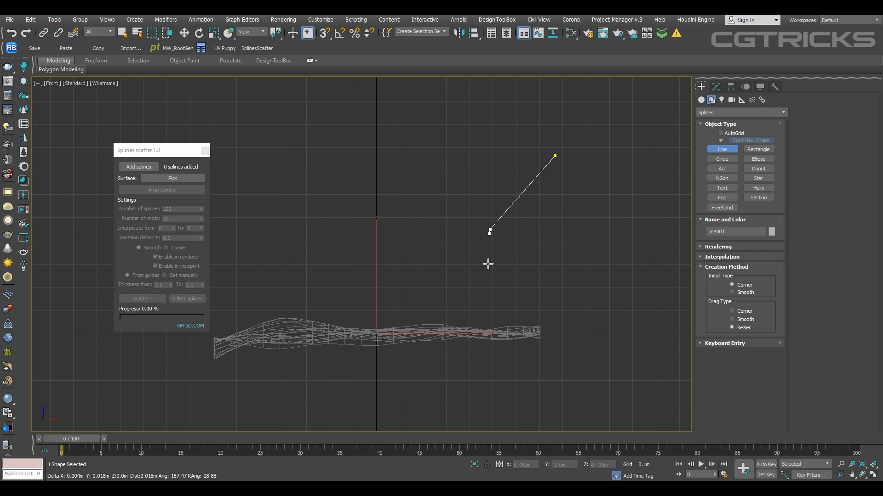
click(468, 330)
right_click(521, 273)
Convert all the line's vertices to Smooth and move the middle vertex slightly left to deepen the curve.
key(1)
key(ctrl+a)
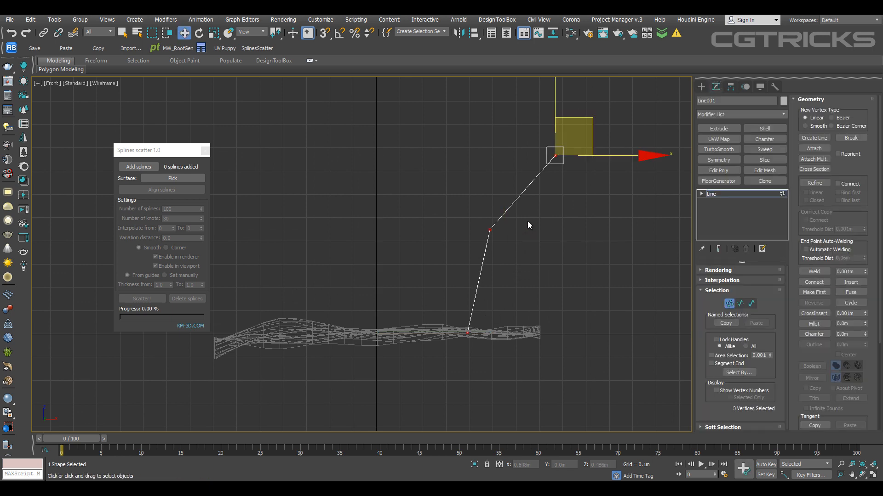
right_click(527, 222)
click(509, 174)
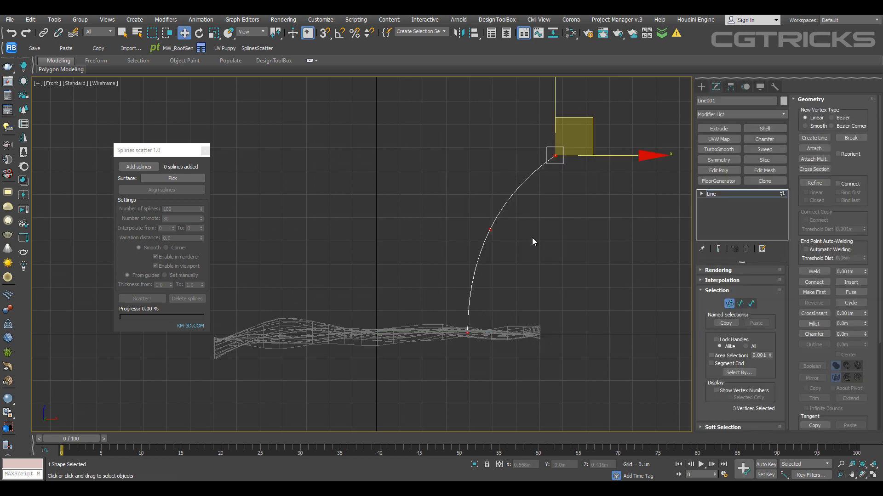
click(483, 230)
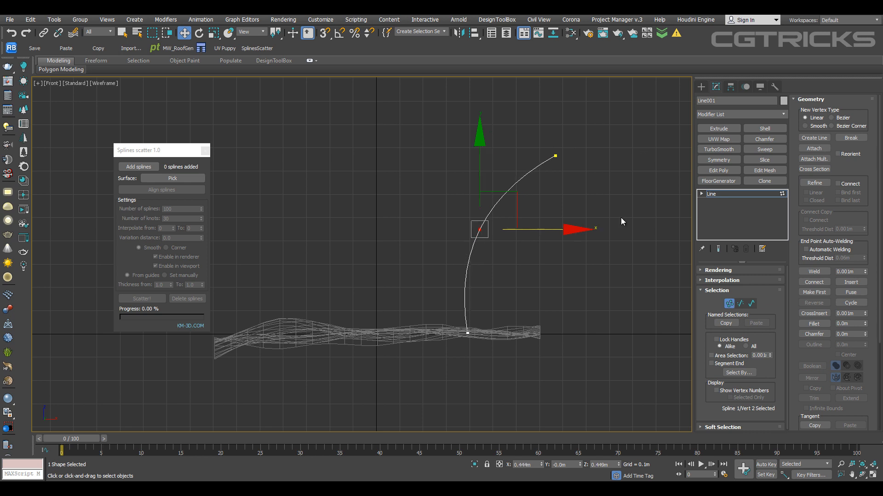
key(1)
Duplicate the curved line as an independent copy, offset along negative X over the other side of the terrain.
middle_drag(546, 242, 604, 242)
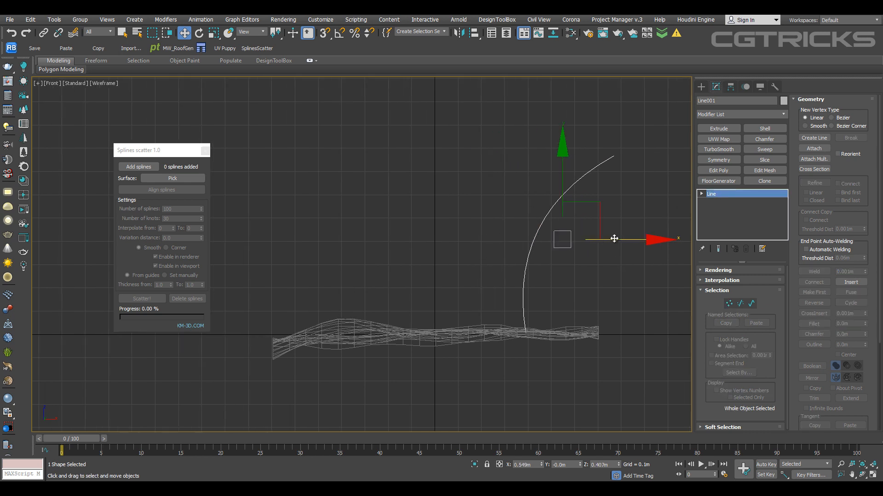
shift+drag(615, 240, 460, 244)
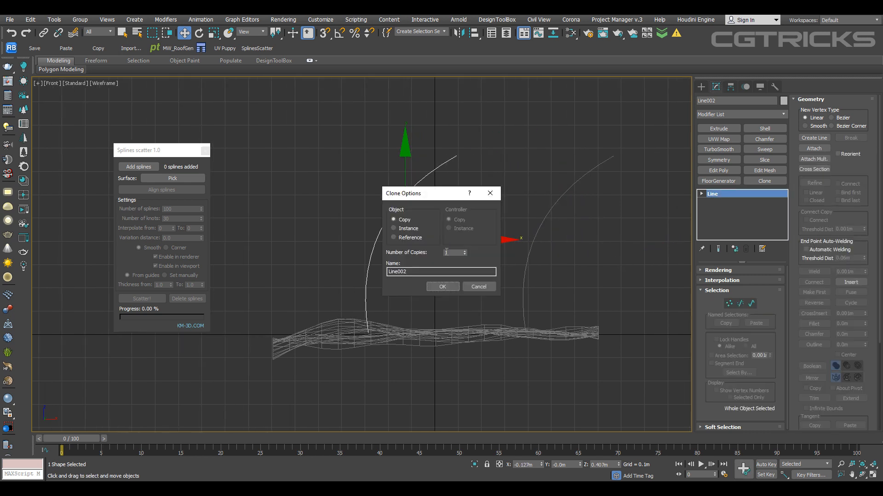
click(442, 286)
Reshape the copied line by moving its top vertex to the left and its middle vertex up and to the right.
drag(418, 202, 354, 233)
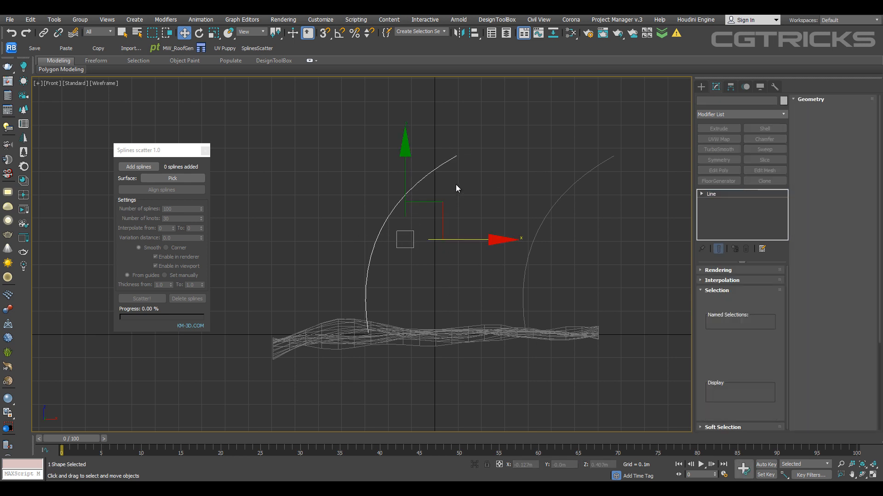
key(1)
drag(472, 141, 423, 163)
drag(506, 155, 400, 156)
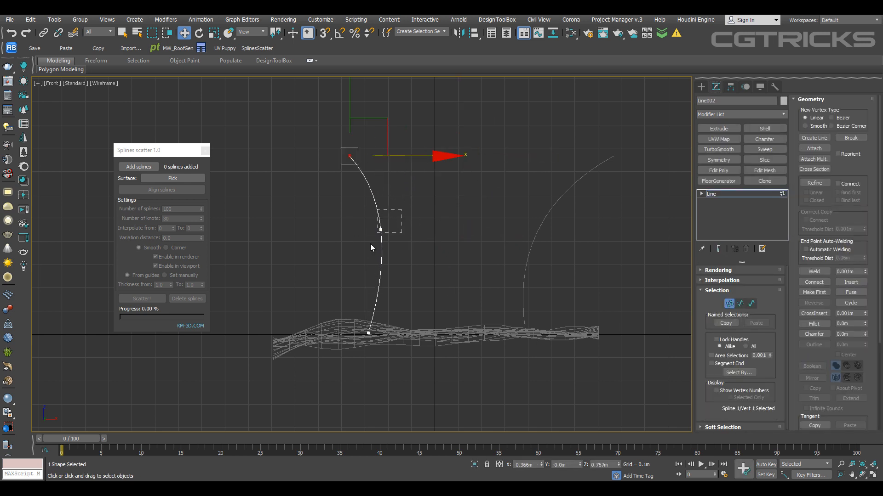
drag(371, 245, 369, 246)
drag(419, 194, 432, 169)
click(723, 193)
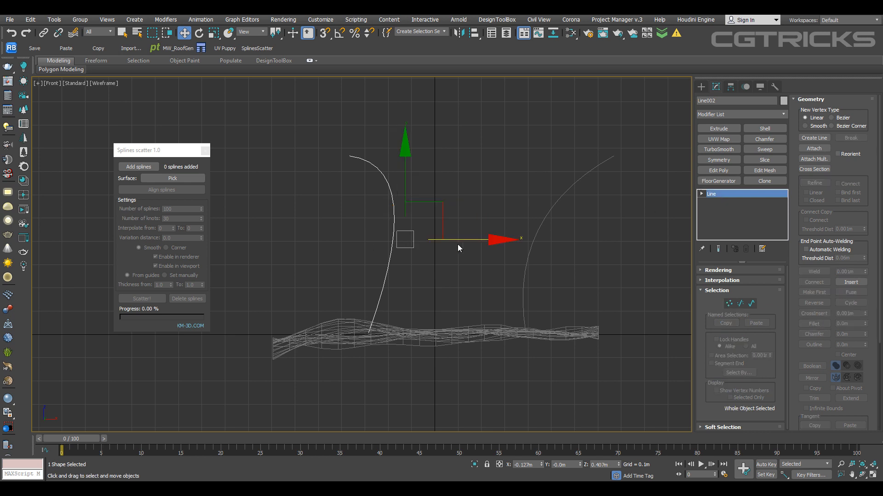
Duplicate the reshaped line between the two existing lines and lower the middle vertex of this third line.
shift+drag(457, 240, 525, 239)
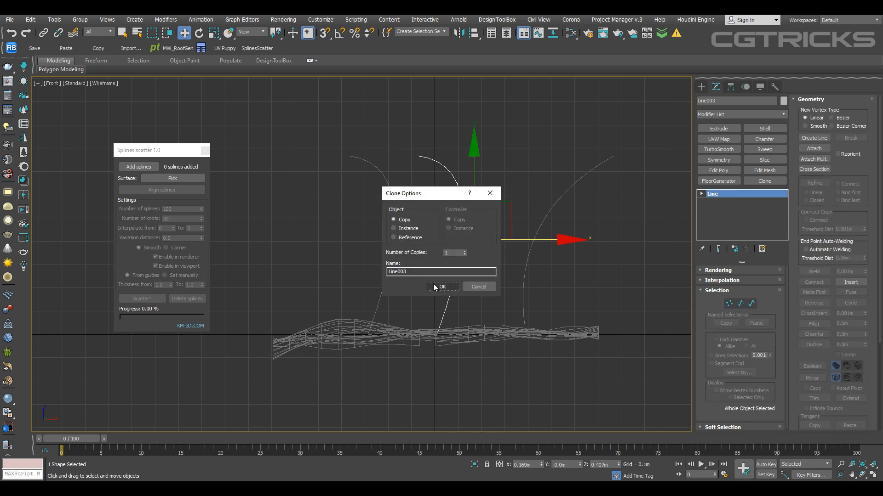
click(440, 287)
key(1)
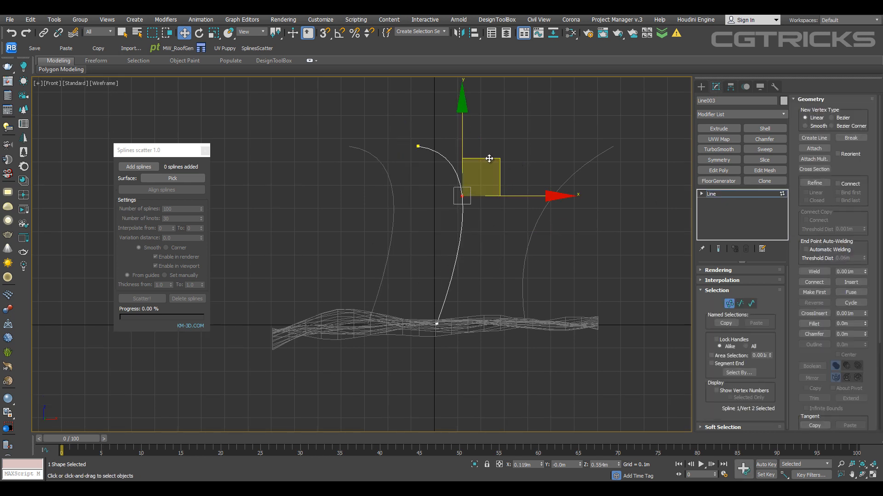
drag(489, 159, 495, 217)
click(724, 193)
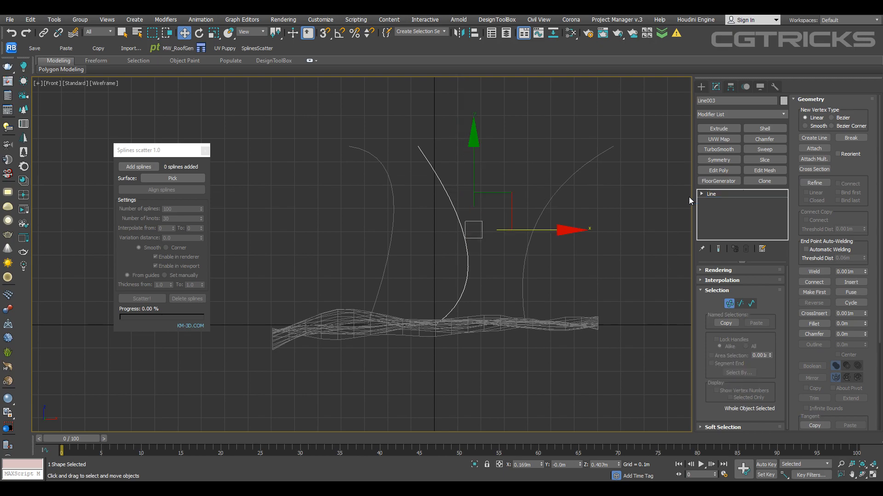
In a shaded view without grid, move the third line to the back of the plane and the first line towards the front.
mouse_move(493, 216)
alt+middle_down()
mouse_move(492, 251)
mouse_move(496, 216)
alt+middle_up()
key(F3)
key(g)
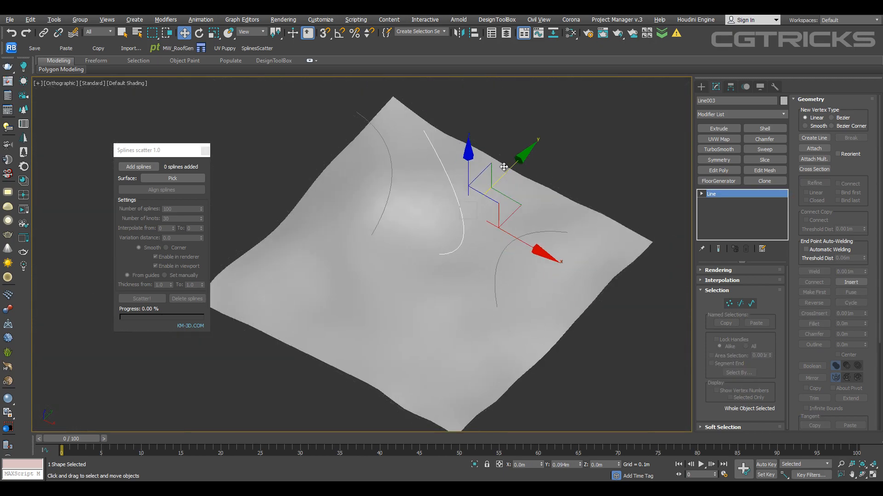
drag(504, 167, 535, 135)
click(501, 251)
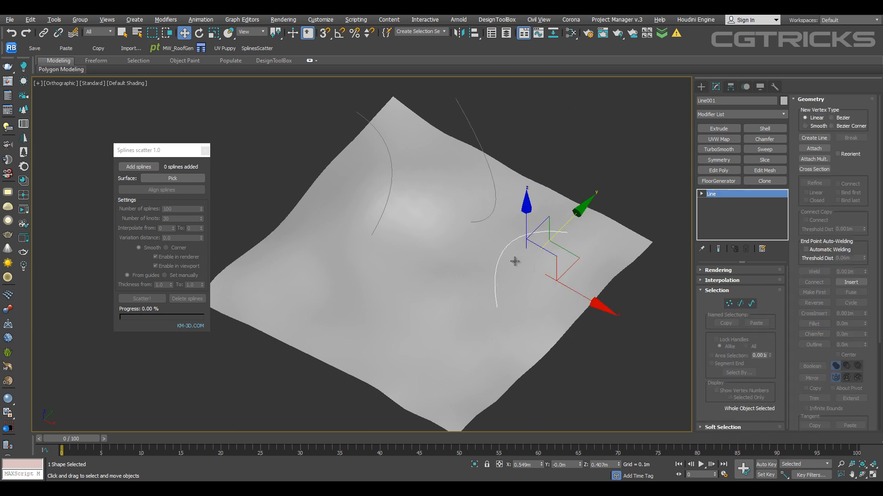
drag(575, 257, 542, 302)
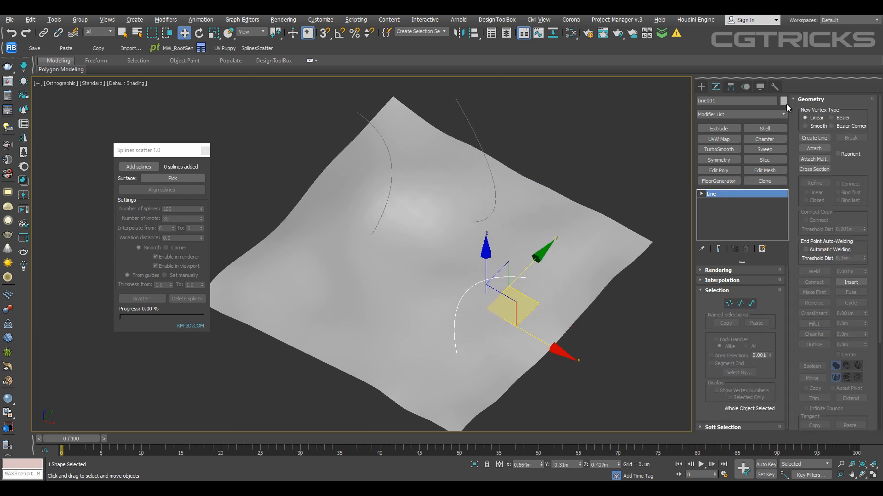
Set the object colour of the front line to light red and of the back line to dark blue.
click(783, 101)
click(525, 132)
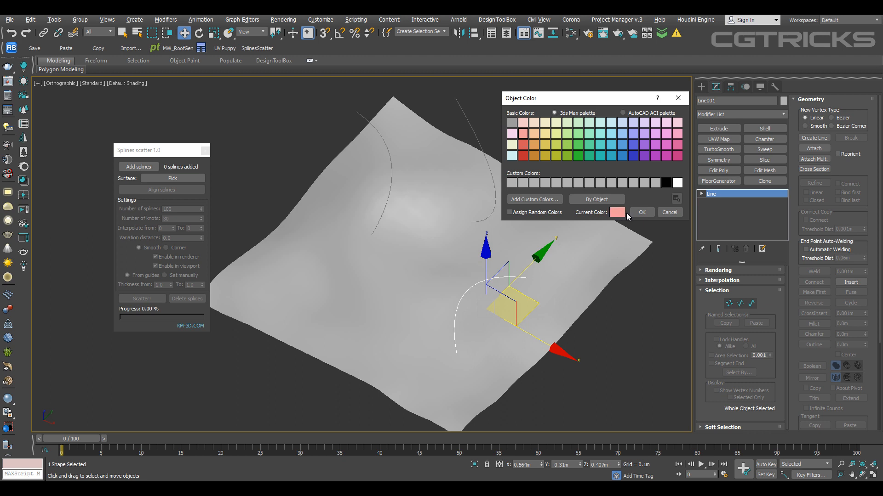
click(642, 212)
drag(506, 119, 468, 130)
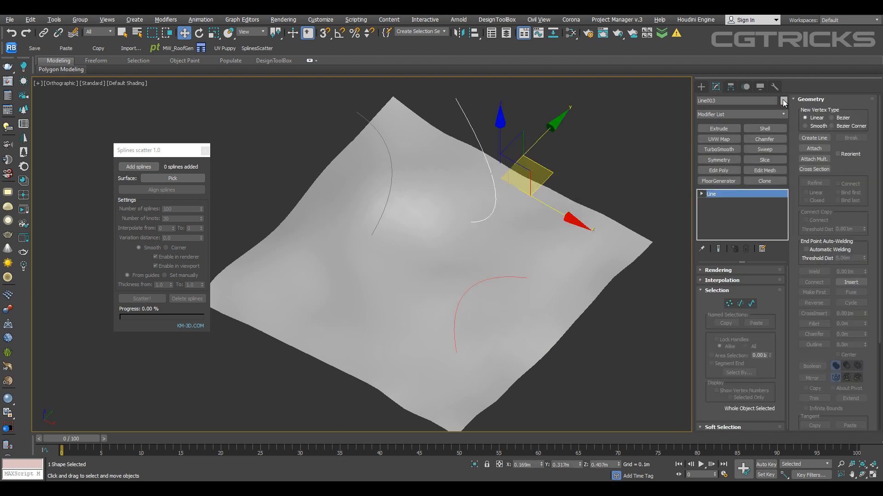
click(783, 101)
click(633, 156)
click(642, 211)
click(605, 129)
Move the remaining grey line slightly along negative Y and set its object colour to green.
click(386, 205)
alt+middle_drag(471, 228, 441, 225)
drag(428, 229, 403, 222)
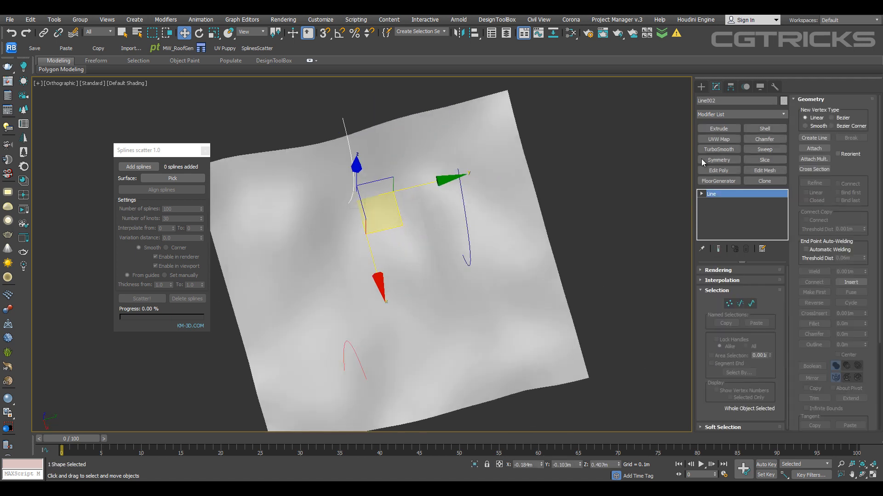
click(784, 101)
click(567, 145)
click(641, 212)
click(608, 199)
In a perspective view with edged faces, select all three guide lines and add them to Splines scatter.
scroll(492, 256, down, 4)
alt+middle_drag(492, 256, 506, 232)
key(p)
key(F4)
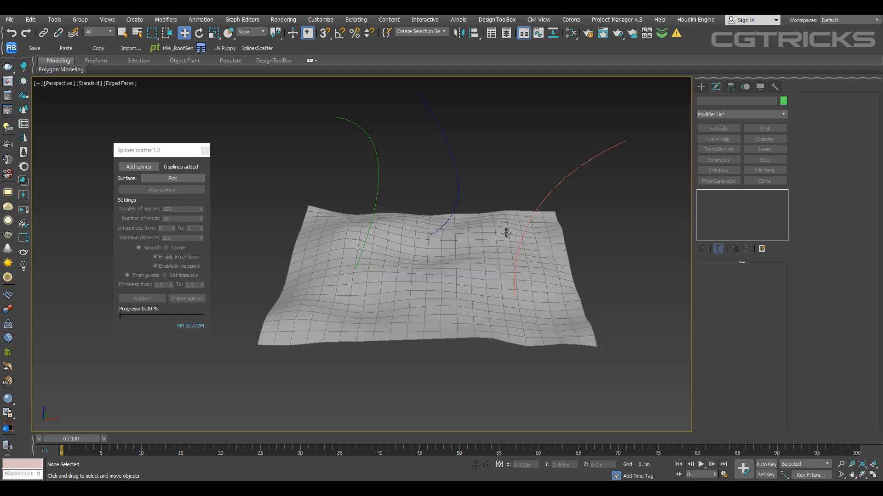
scroll(538, 258, down, 2)
mouse_move(538, 258)
alt+middle_down()
mouse_move(515, 275)
mouse_move(448, 252)
mouse_move(465, 261)
mouse_move(465, 247)
mouse_move(508, 228)
alt+middle_up()
drag(338, 217, 339, 218)
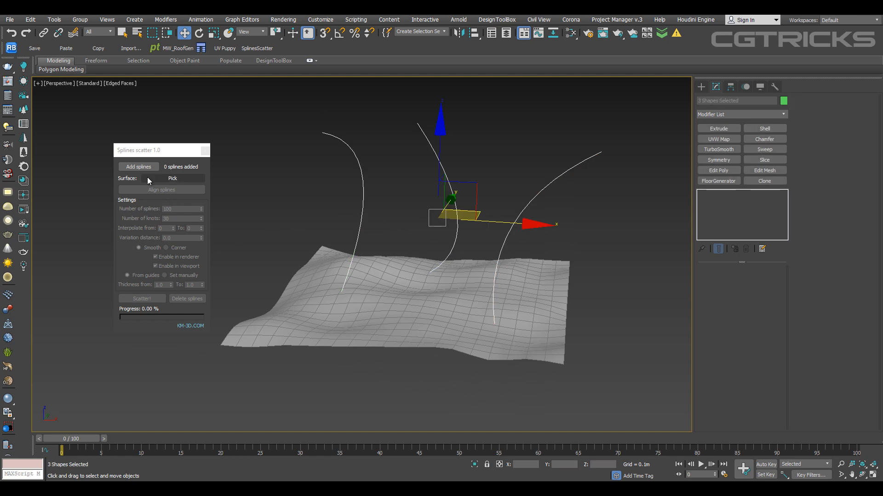
click(147, 168)
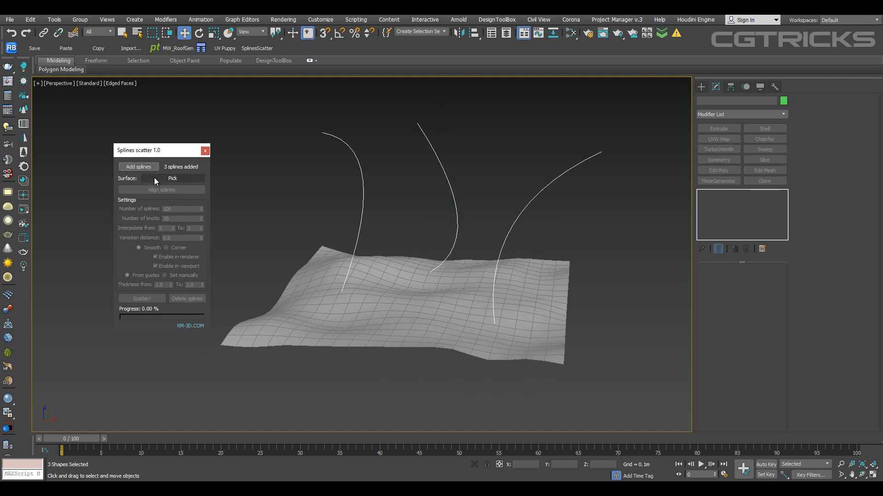
Pick the uneven plane as the scatter surface and align the guide splines to it.
click(154, 177)
click(374, 289)
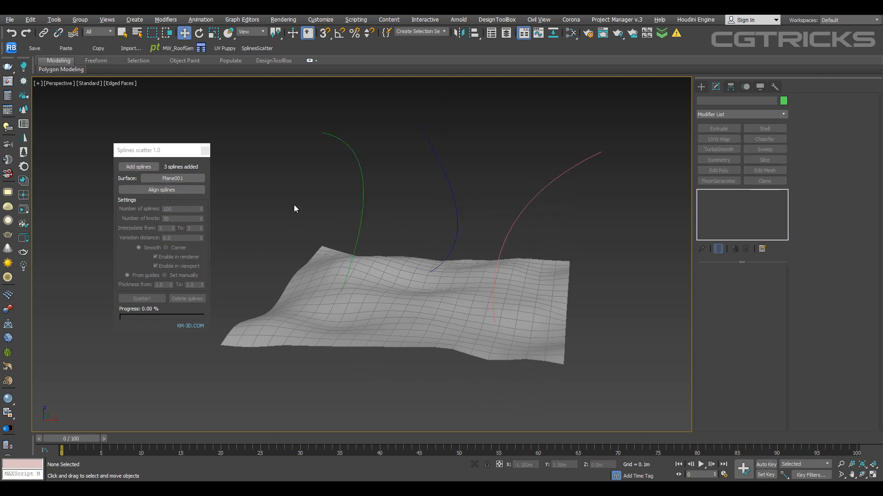
alt+middle_drag(294, 206, 315, 198)
click(173, 189)
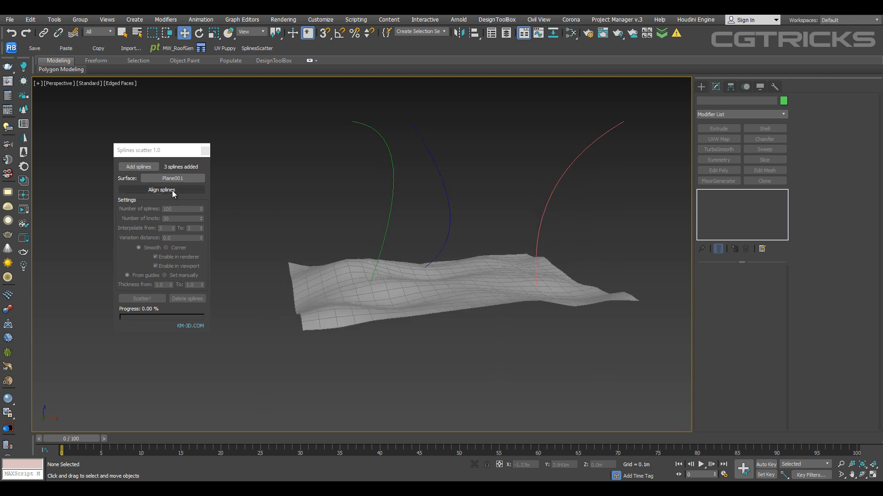
Scatter 100 splines with 30 knots over the surface and turn off the edged-faces display.
alt+middle_drag(436, 206, 339, 262)
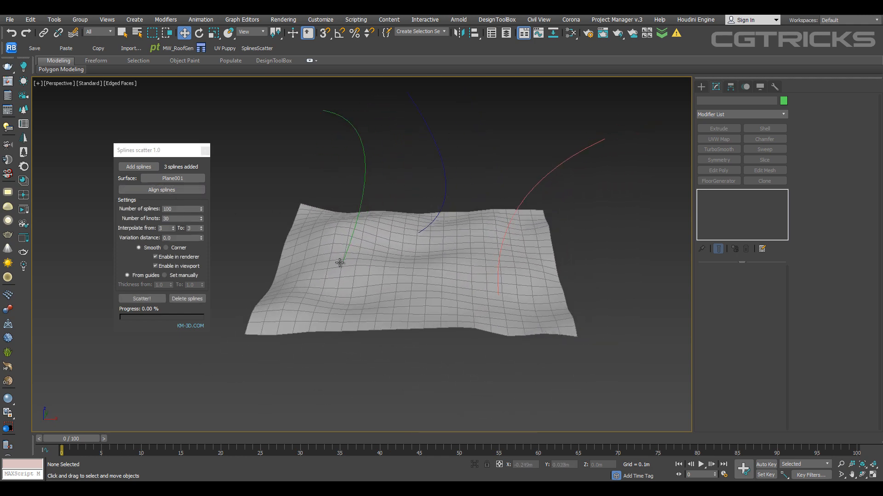
click(151, 300)
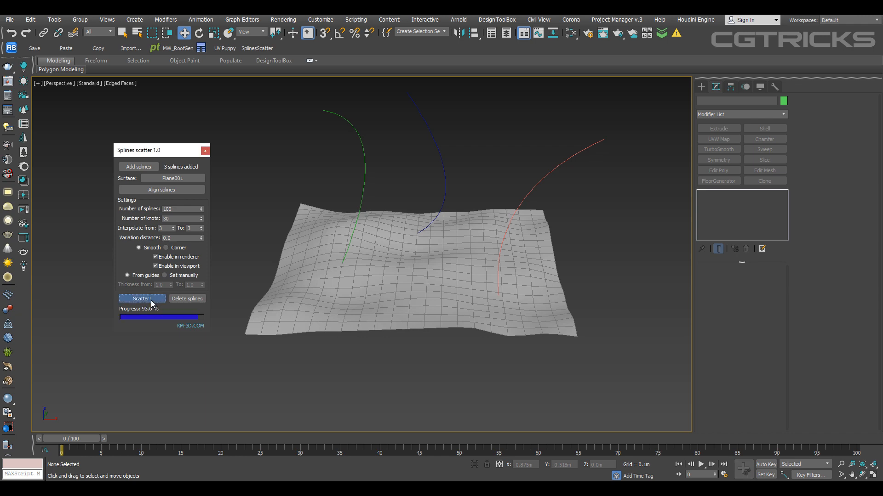
mouse_move(504, 248)
middle_down()
mouse_move(497, 280)
mouse_move(492, 250)
mouse_move(504, 232)
mouse_move(487, 257)
mouse_move(506, 237)
mouse_move(499, 247)
mouse_move(497, 230)
middle_up()
key(F4)
scroll(493, 250, down, 3)
scroll(494, 237, up, 3)
Set the number of knots to 50, delete the scattered splines and scatter them again.
double_click(168, 219)
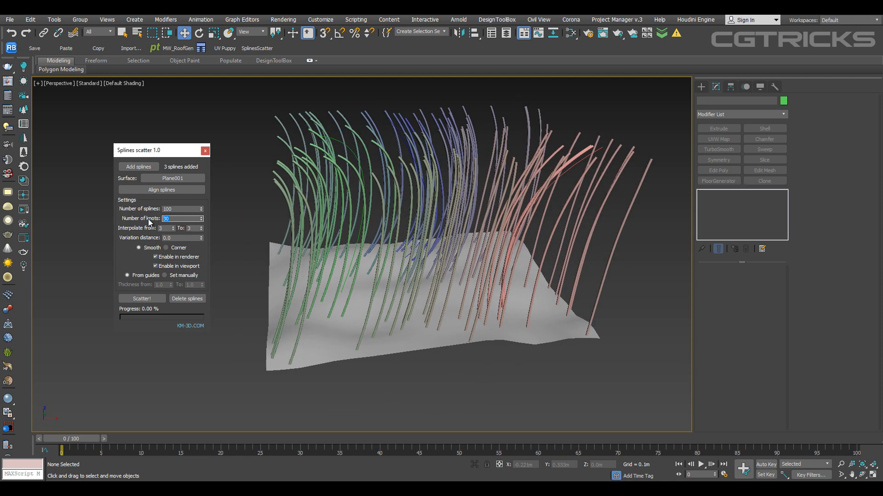
click(174, 219)
click(185, 299)
click(143, 300)
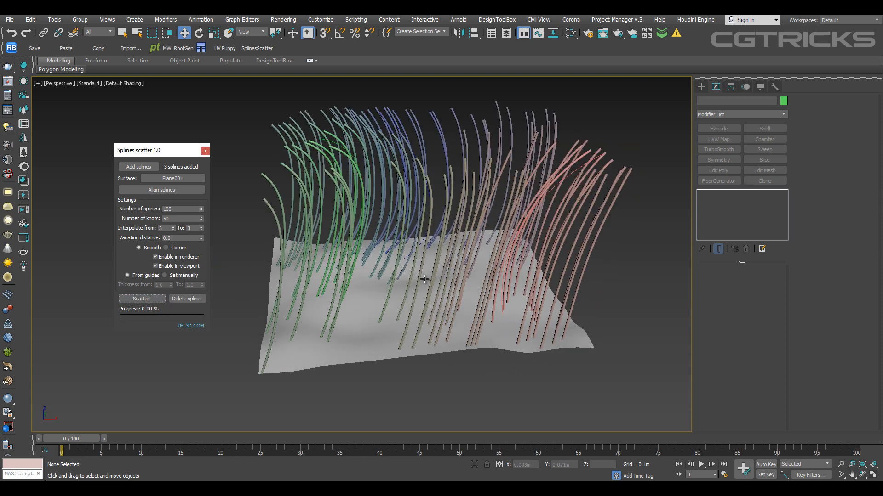
alt+middle_drag(425, 280, 408, 268)
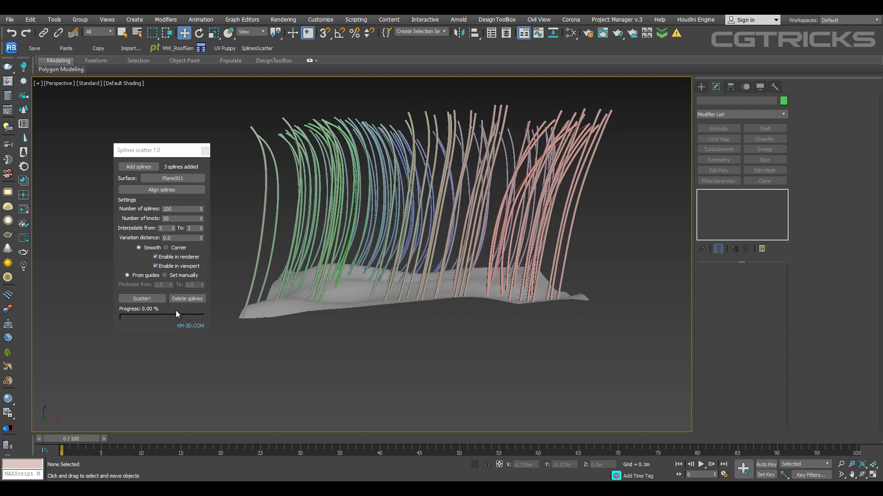
Delete the scattered splines and scatter 200 new ones with a variation distance of 1.
click(187, 298)
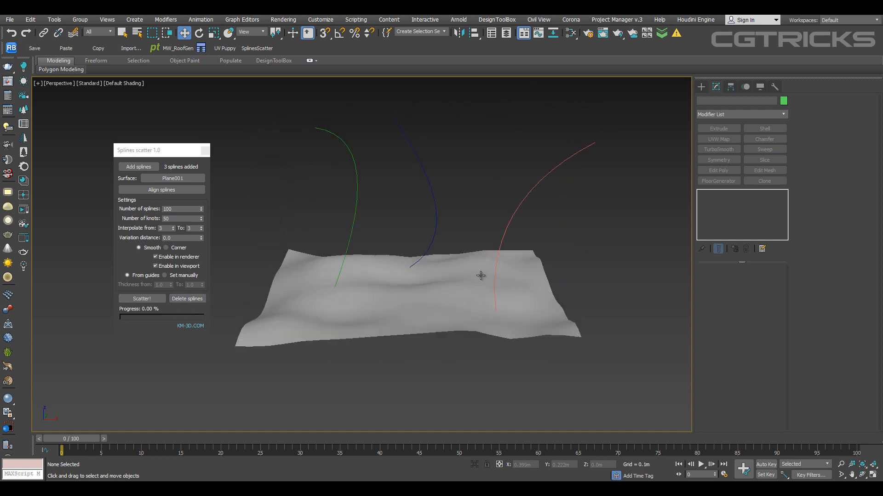
click(176, 238)
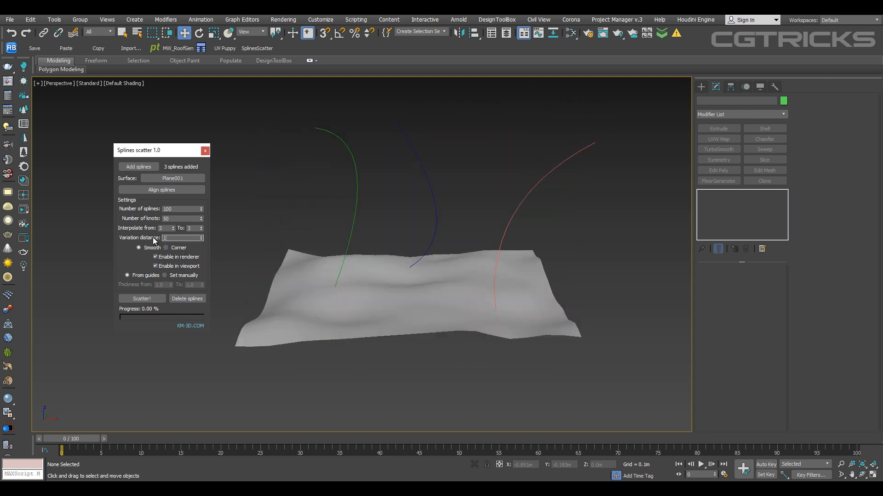
click(178, 211)
text(200)
click(142, 299)
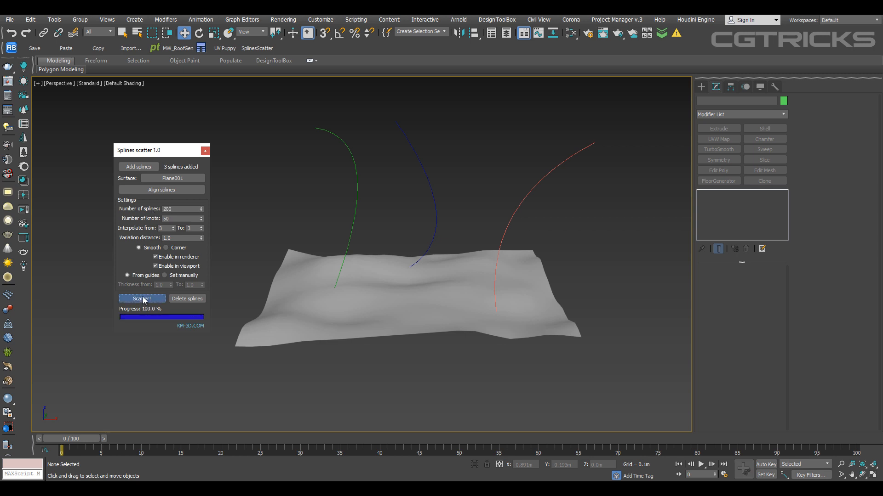
alt+middle_drag(508, 228, 528, 227)
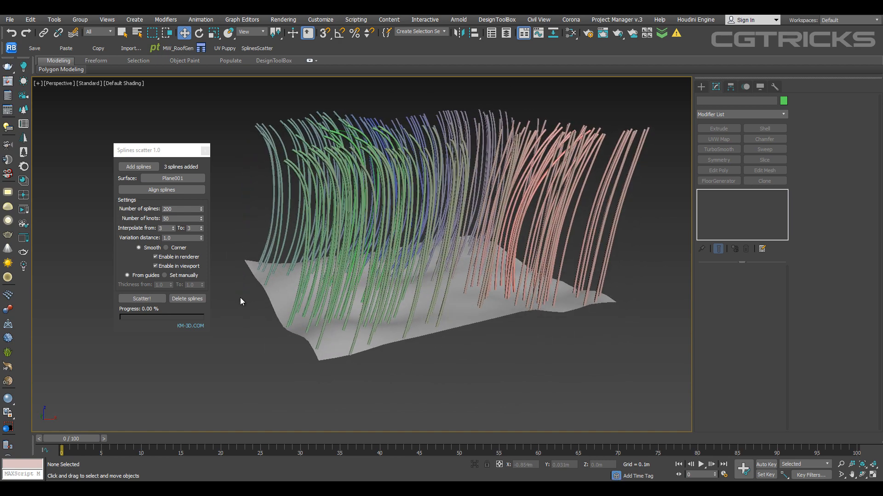
Delete the scattered splines and scatter 50 new ones with interpolation from 1 to 3.
click(195, 299)
alt+middle_drag(212, 319, 328, 311)
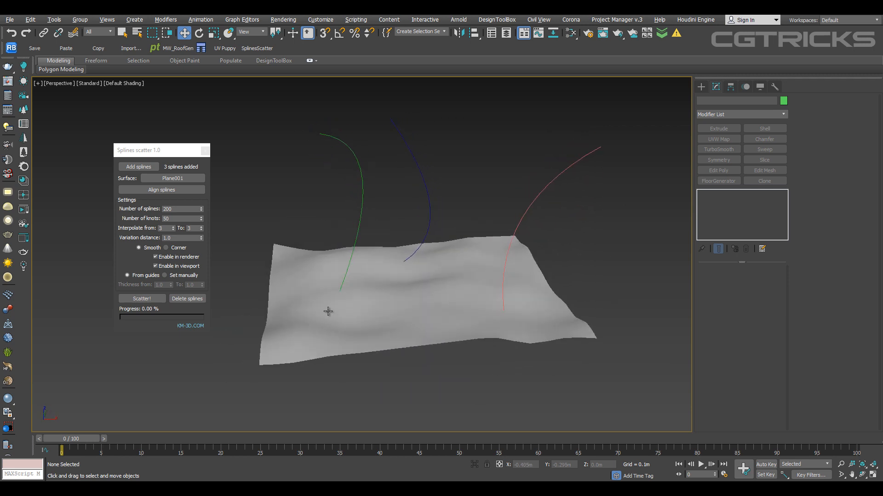
click(164, 228)
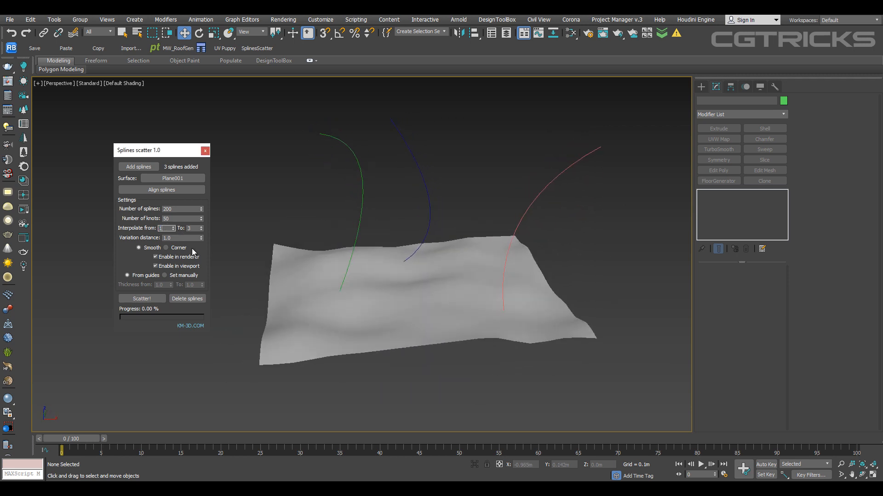
double_click(164, 210)
text(50)
click(142, 299)
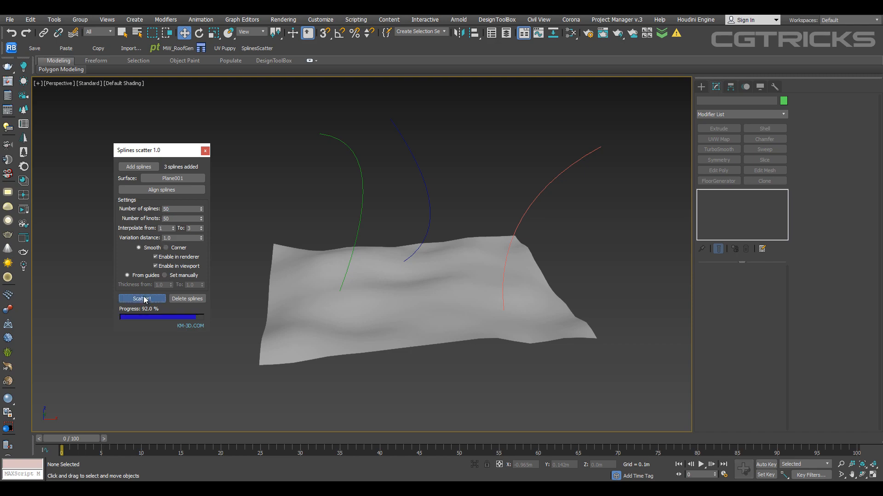
mouse_move(449, 257)
alt+middle_down()
mouse_move(474, 276)
mouse_move(516, 244)
mouse_move(462, 303)
mouse_move(455, 244)
alt+middle_up()
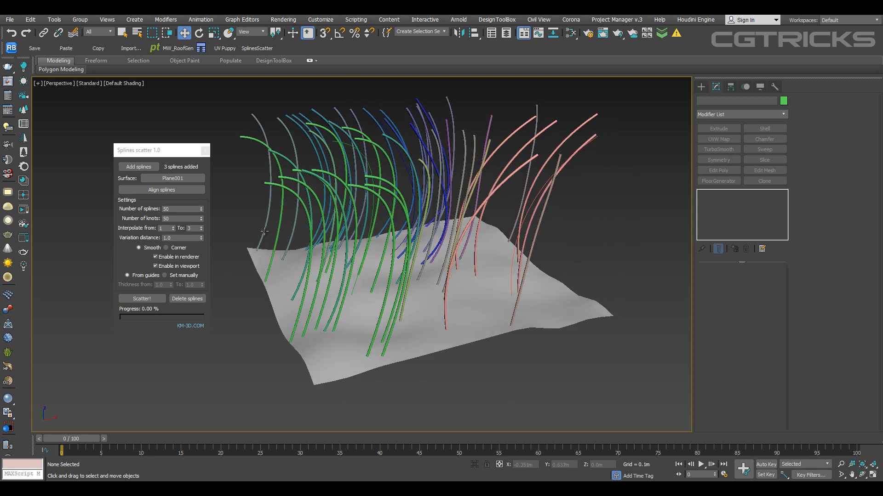
Set the variation distance to 10 and replace the existing scattered splines with a new scatter.
click(168, 238)
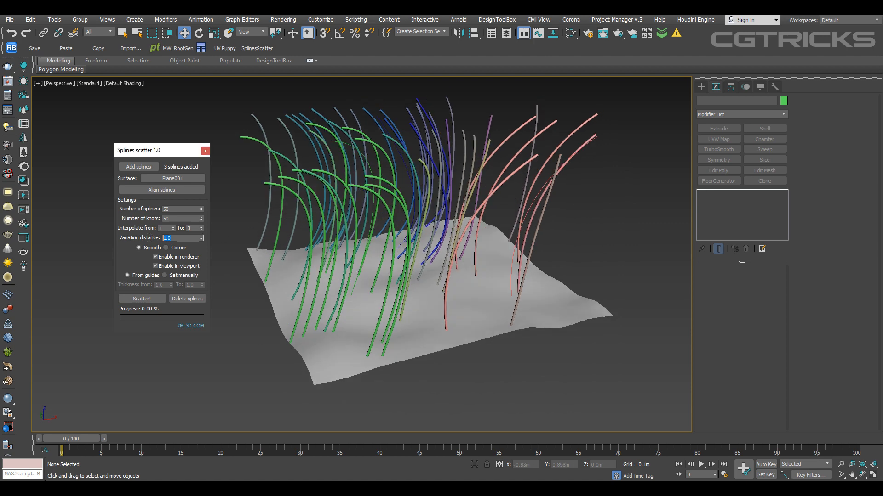
text(10)
key(Return)
click(186, 298)
click(142, 298)
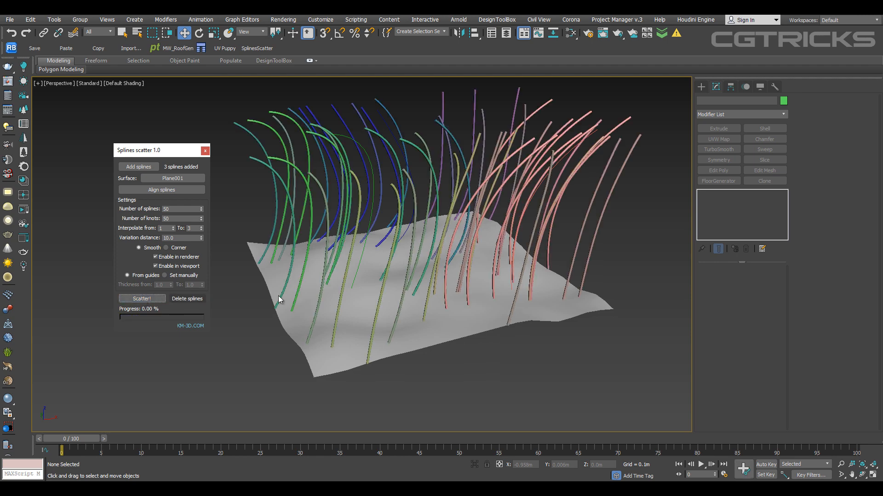
alt+middle_drag(514, 244, 512, 290)
alt+middle_drag(414, 296, 452, 255)
Delete the scattered splines, set the variation distance to 0.2 and scatter again.
click(189, 300)
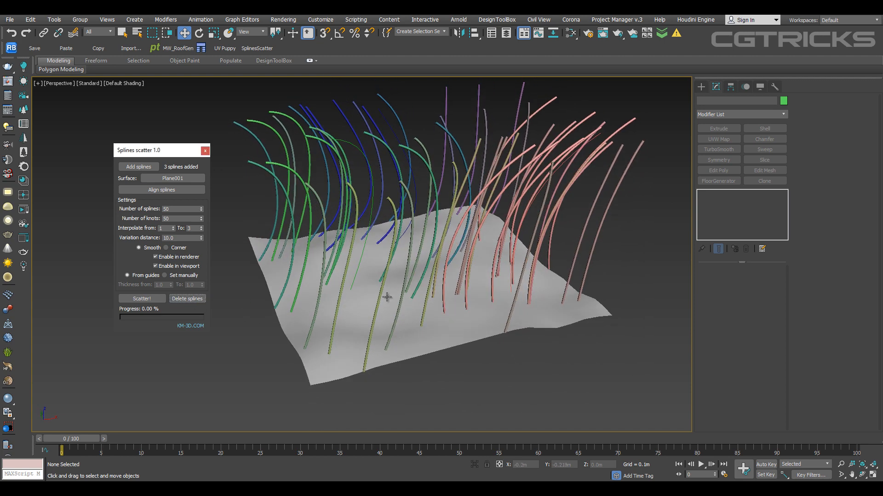
click(386, 298)
click(143, 241)
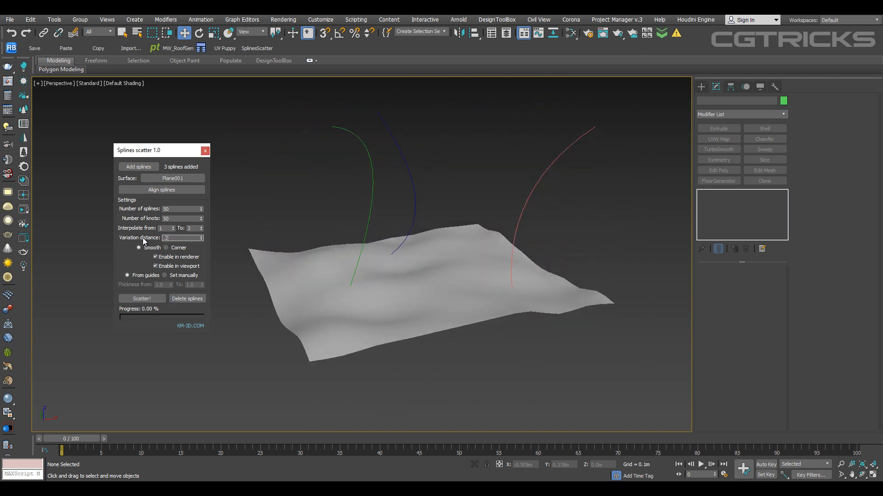
click(141, 298)
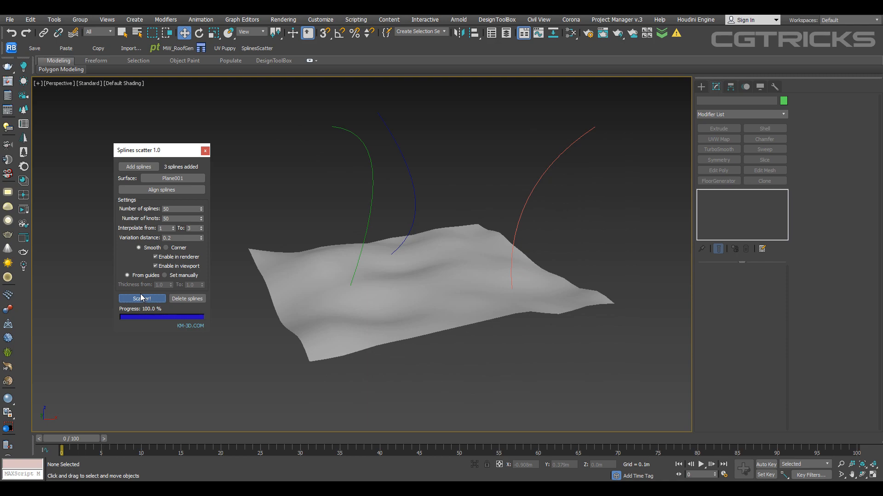
mouse_move(441, 260)
alt+middle_down()
mouse_move(451, 295)
mouse_move(429, 271)
mouse_move(437, 246)
alt+middle_up()
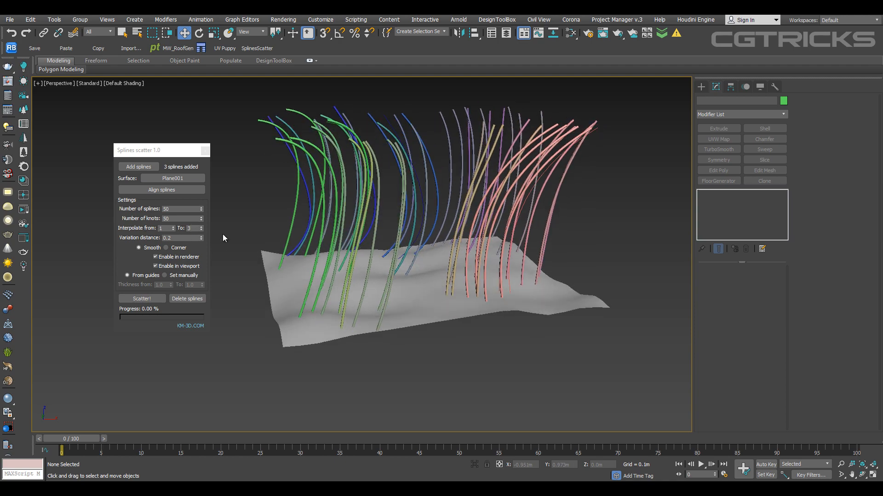
alt+middle_drag(474, 259, 434, 282)
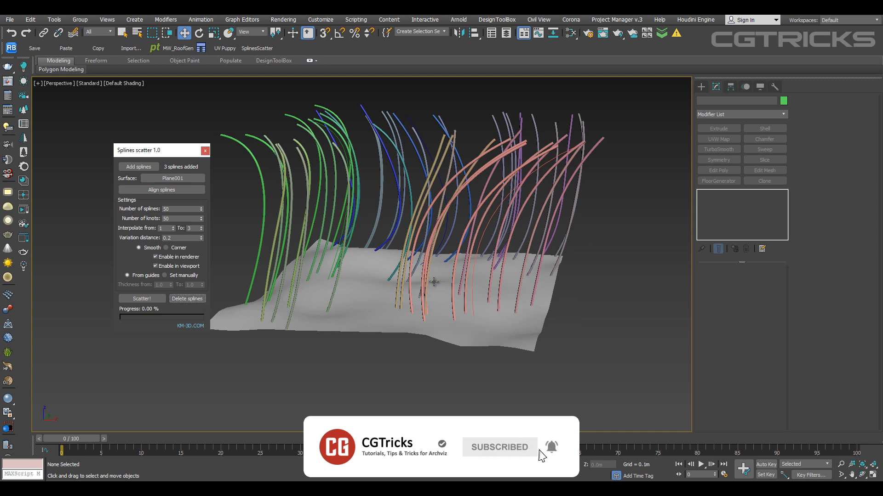